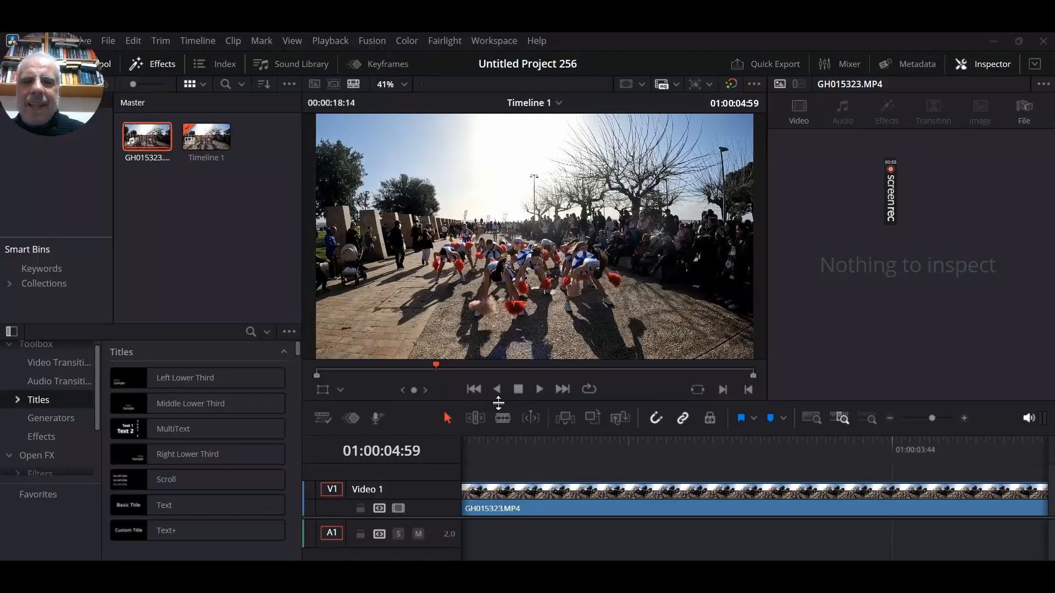
left_click(498, 403)
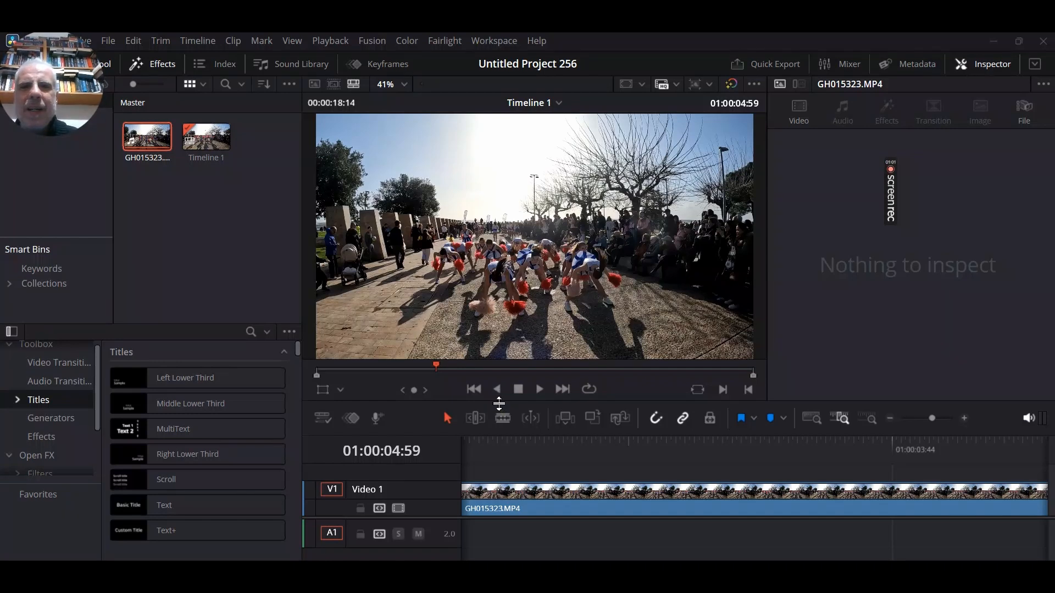
left_click(499, 404)
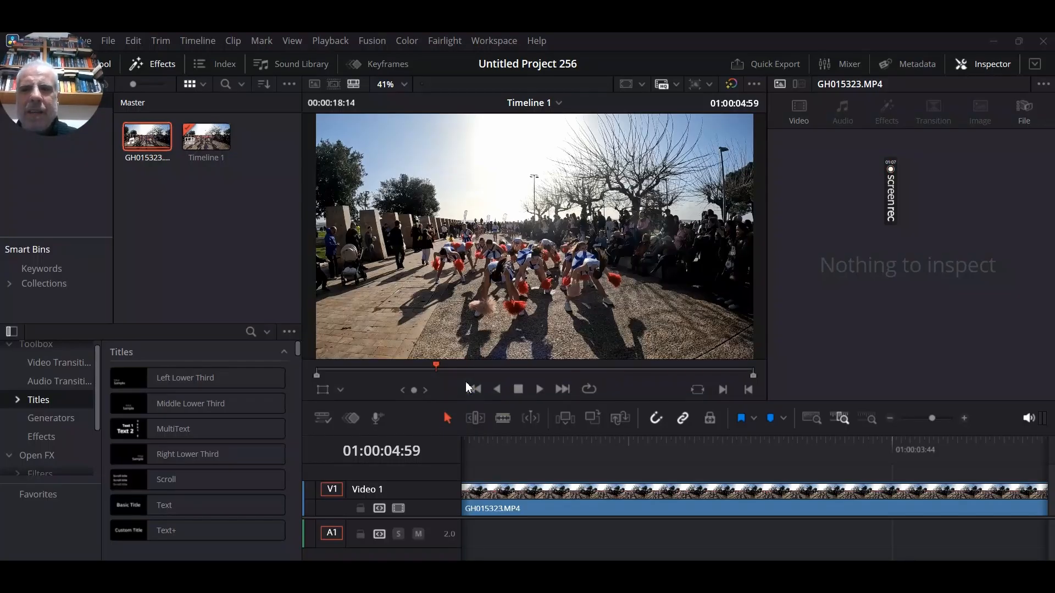
left_click(569, 342)
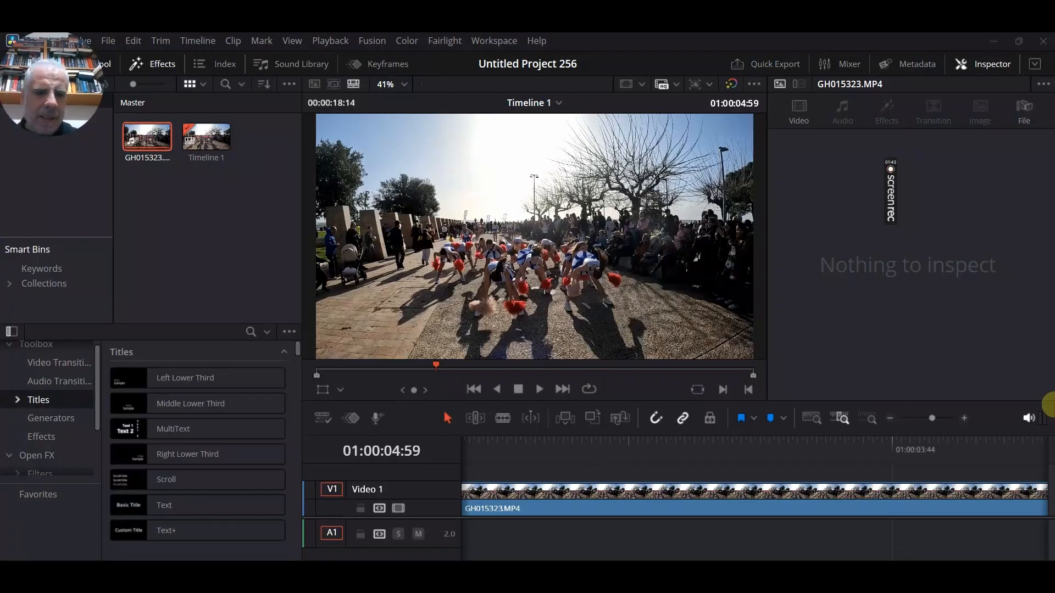
Move the GH015323.MP4 clip on Video 1 to the very start of Timeline 1, closing the empty gap before it
left_click(539, 390)
left_click(519, 389)
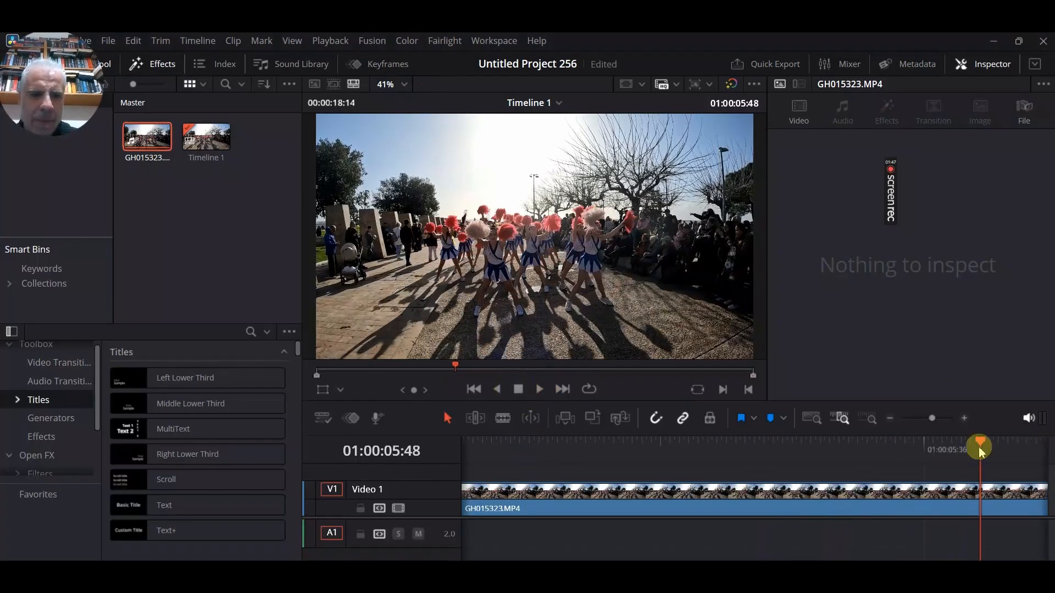
left_click_drag(980, 440, 355, 465)
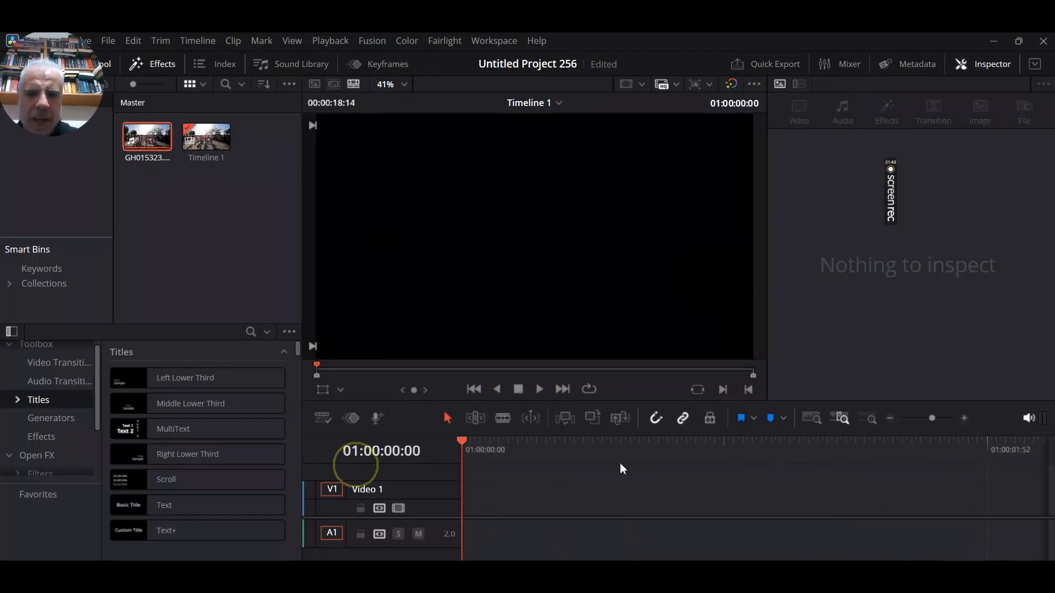
left_click_drag(508, 559, 555, 554)
left_click_drag(644, 498, 409, 518)
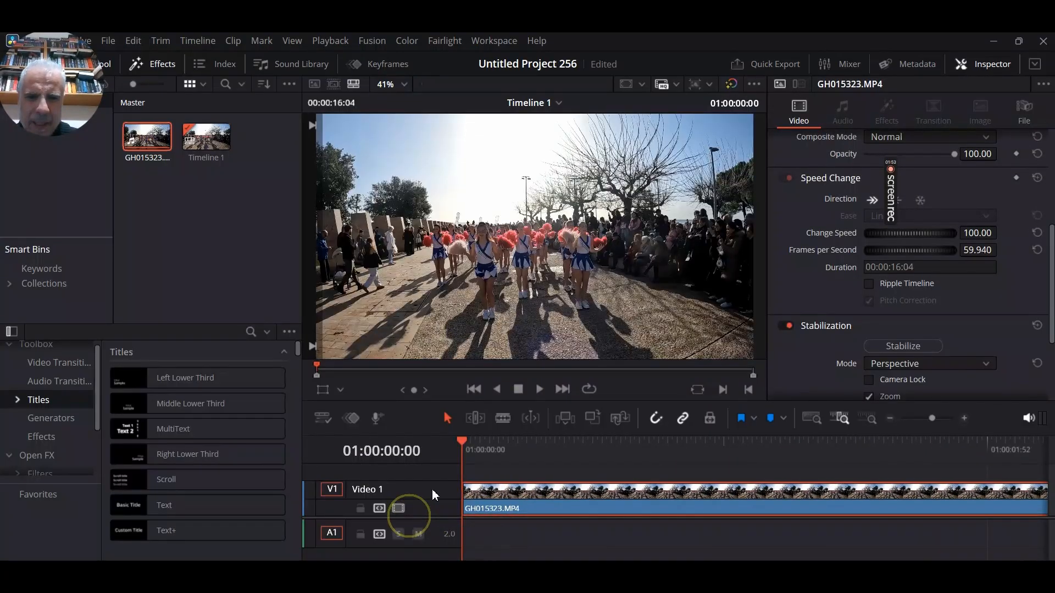
Play the first few seconds of the repositioned clip at normal speed and stop playback
left_click(537, 391)
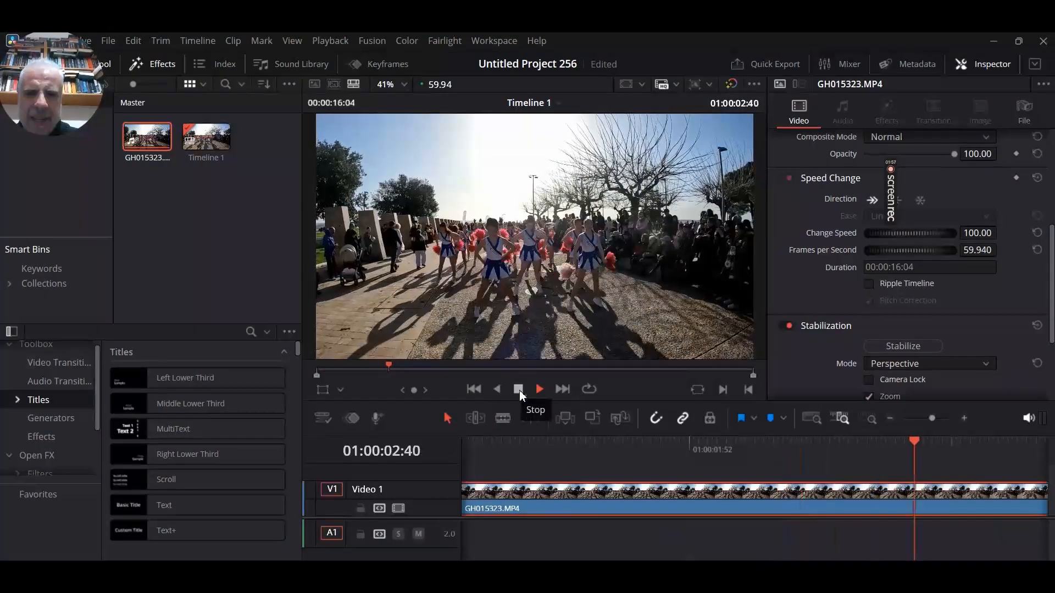
left_click(519, 390)
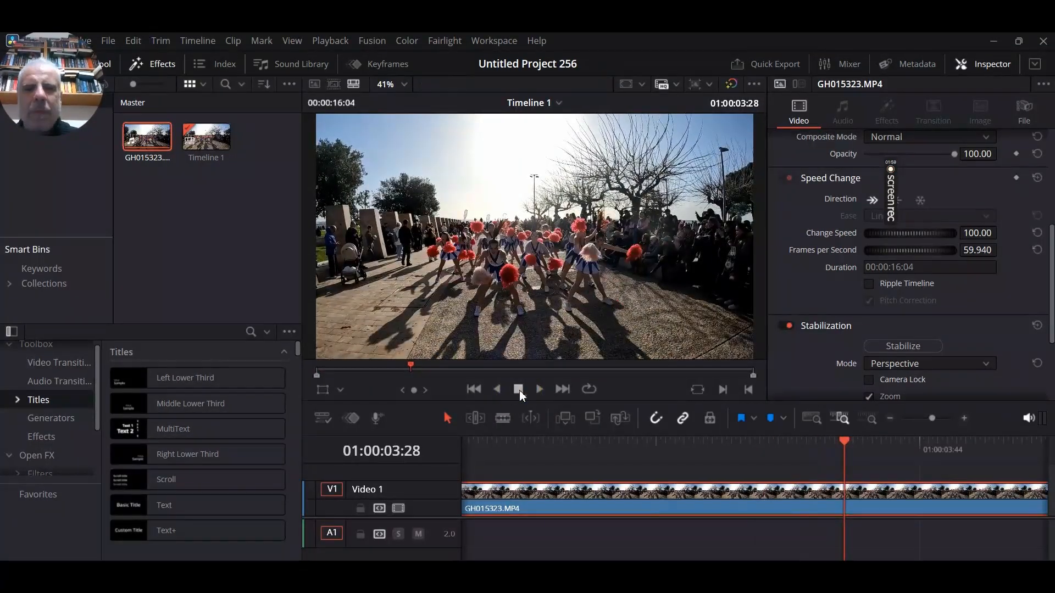
left_click(519, 390)
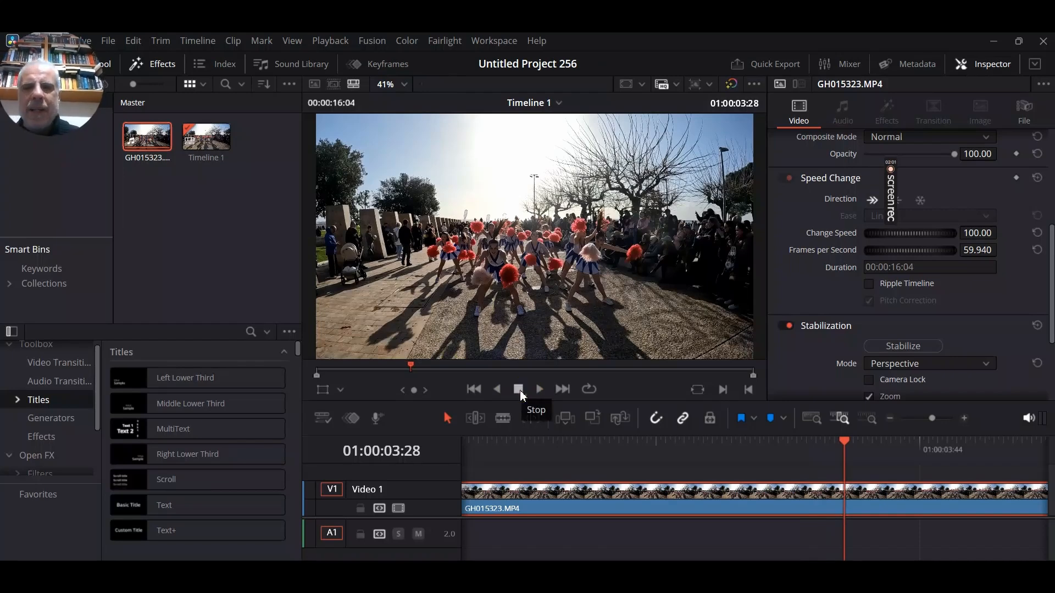
left_click(522, 394)
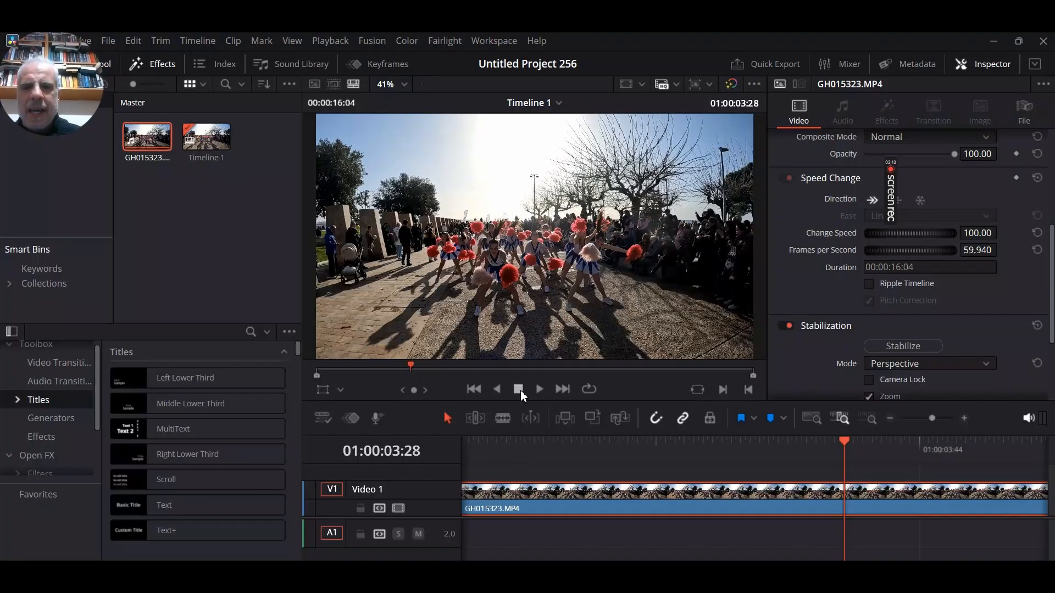
left_click(519, 390)
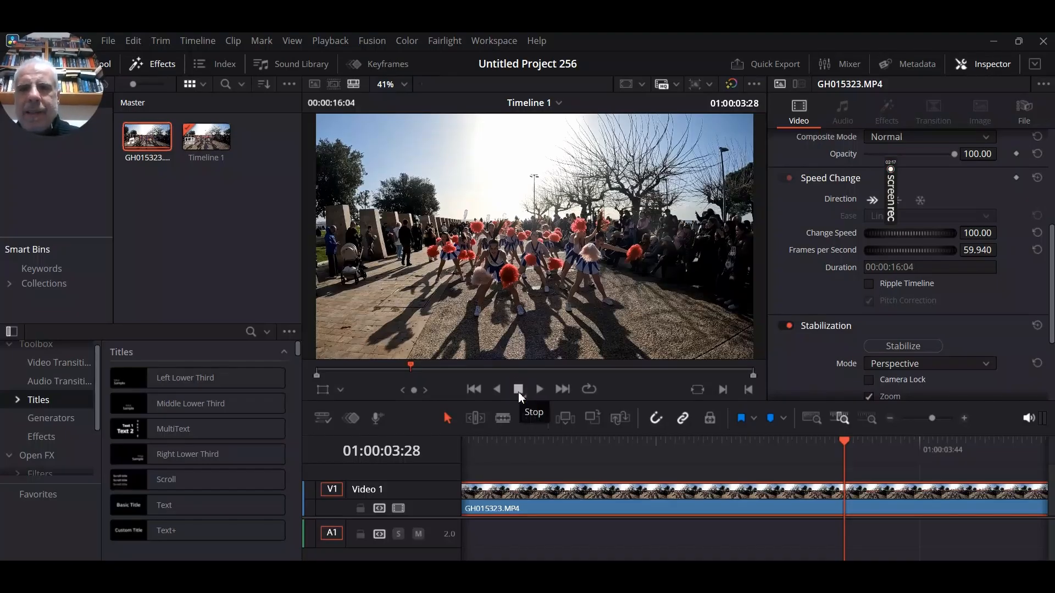
left_click(415, 352)
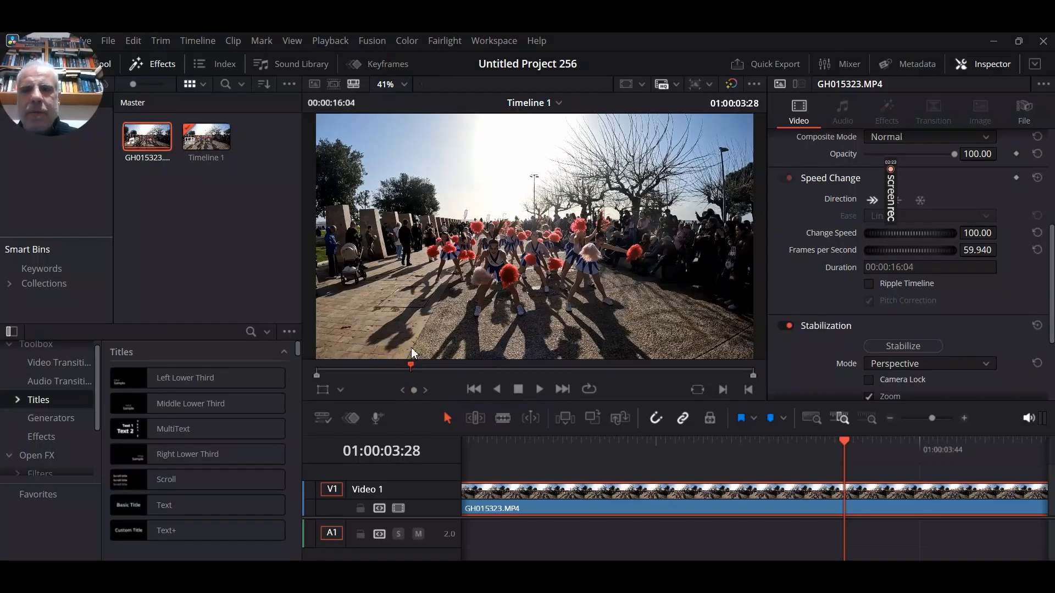
left_click(408, 352)
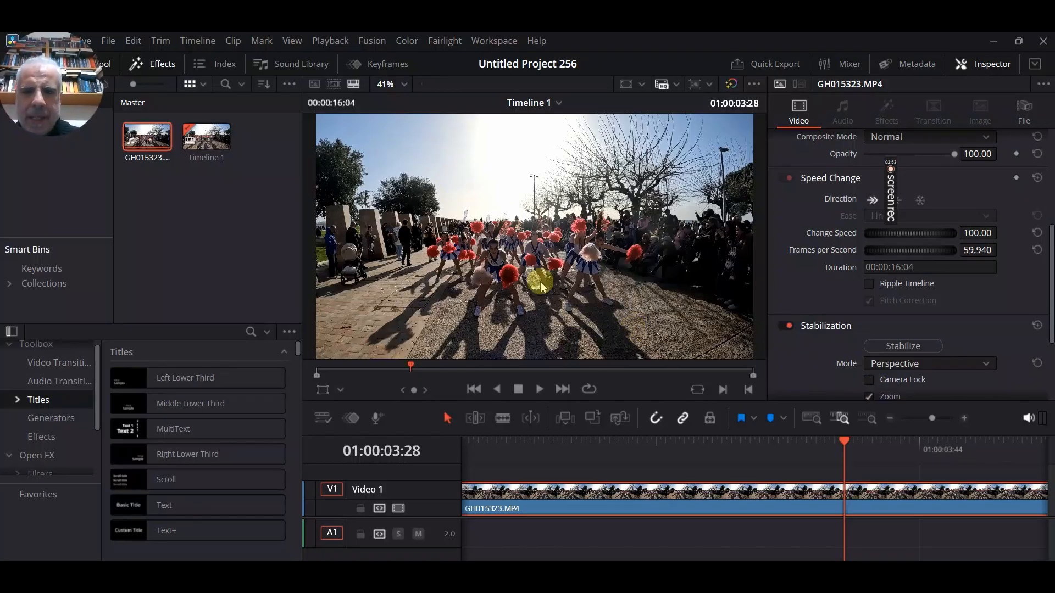
Replay the clip from the timeline start at its original speed and stop after about nine seconds
left_click_drag(842, 440, 422, 448)
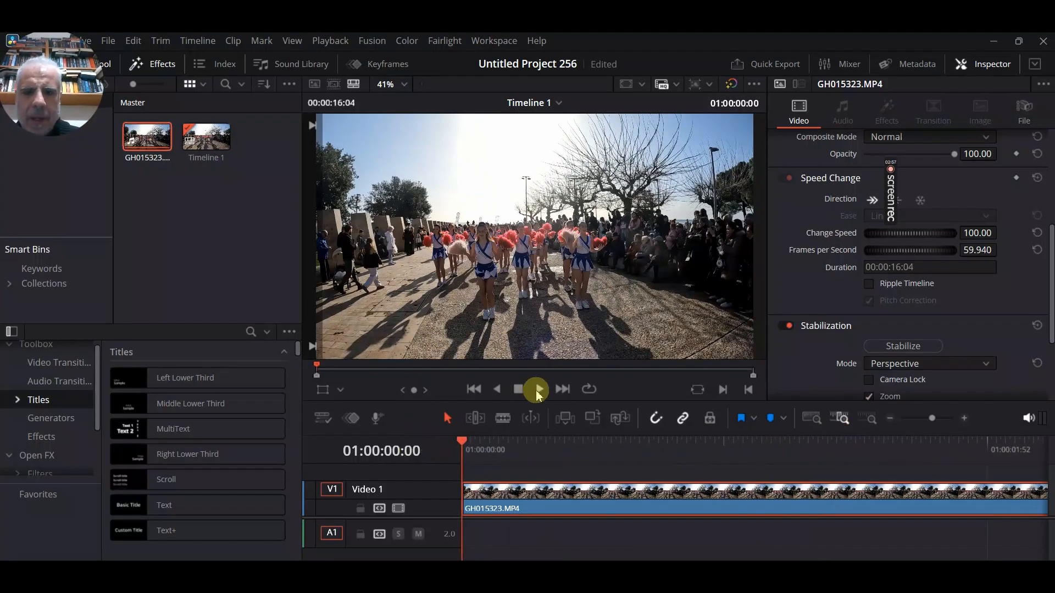
left_click(538, 390)
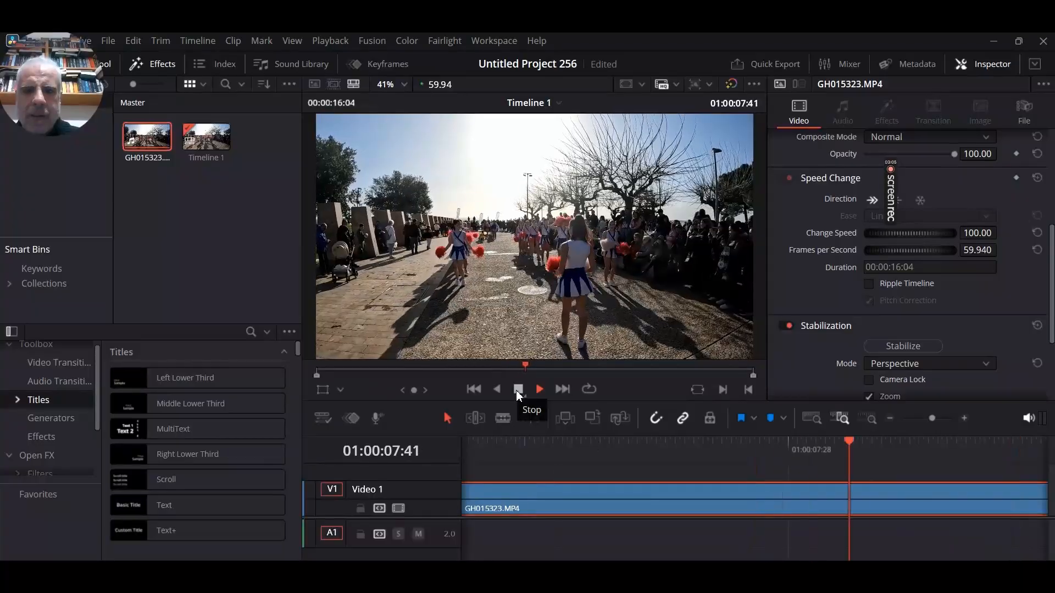
left_click(516, 390)
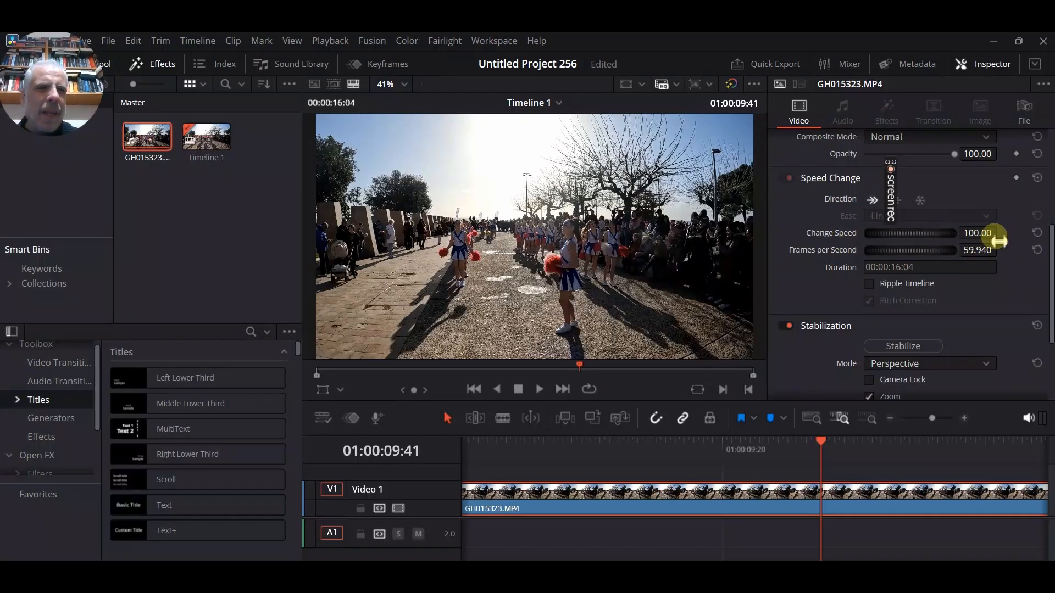
Slow down the GH015323.MP4 clip by setting its Change Speed value to 24.00
mouse_move(983, 233)
left_mouse_down()
mouse_move(996, 233)
mouse_move(969, 239)
mouse_move(999, 240)
mouse_move(965, 243)
left_mouse_up()
left_click_drag(948, 243, 940, 244)
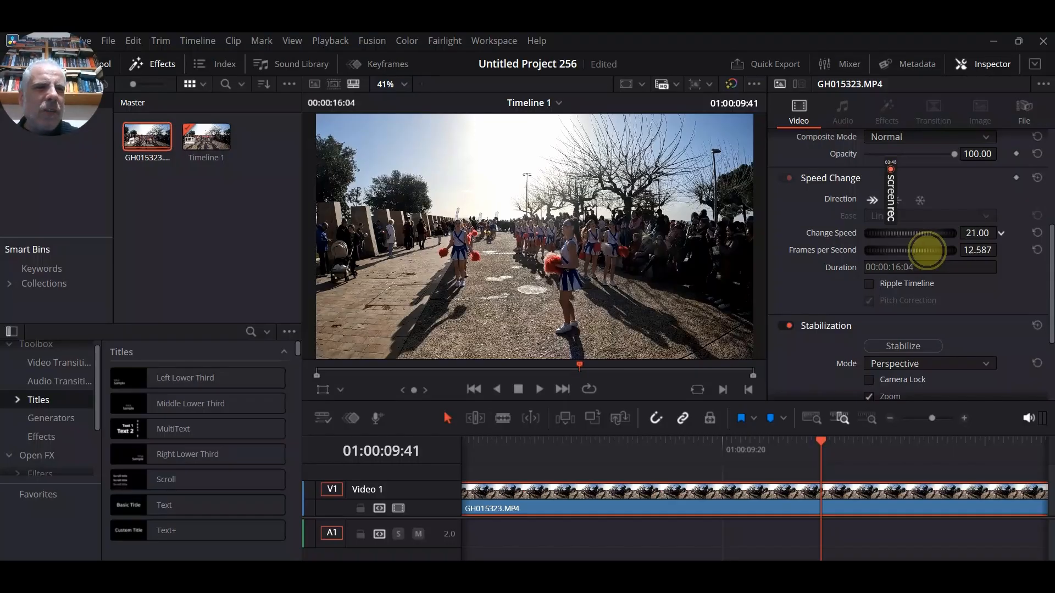
left_click_drag(927, 252, 929, 258)
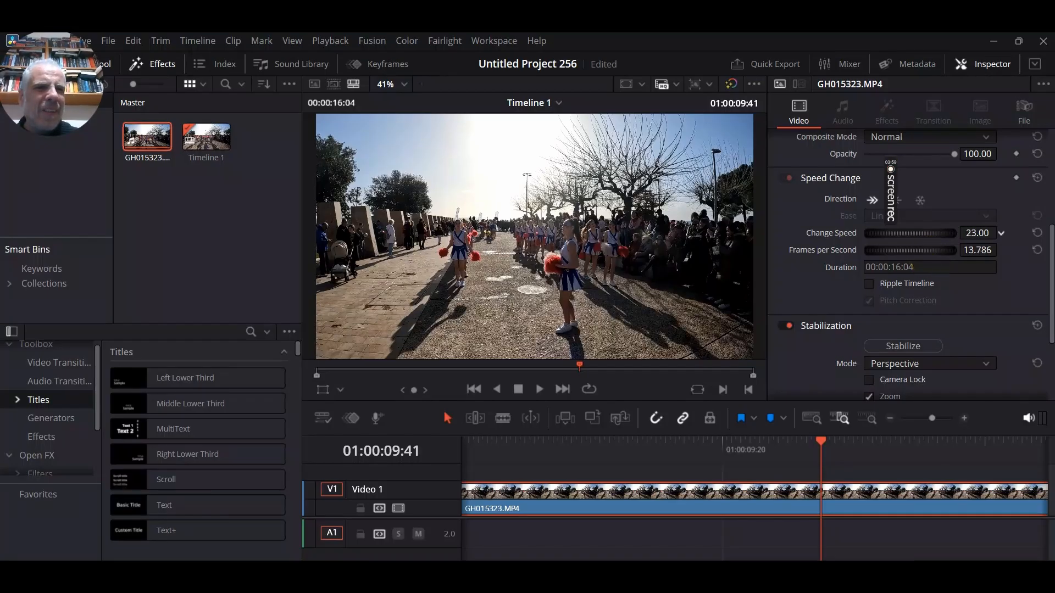
left_click_drag(929, 256, 930, 253)
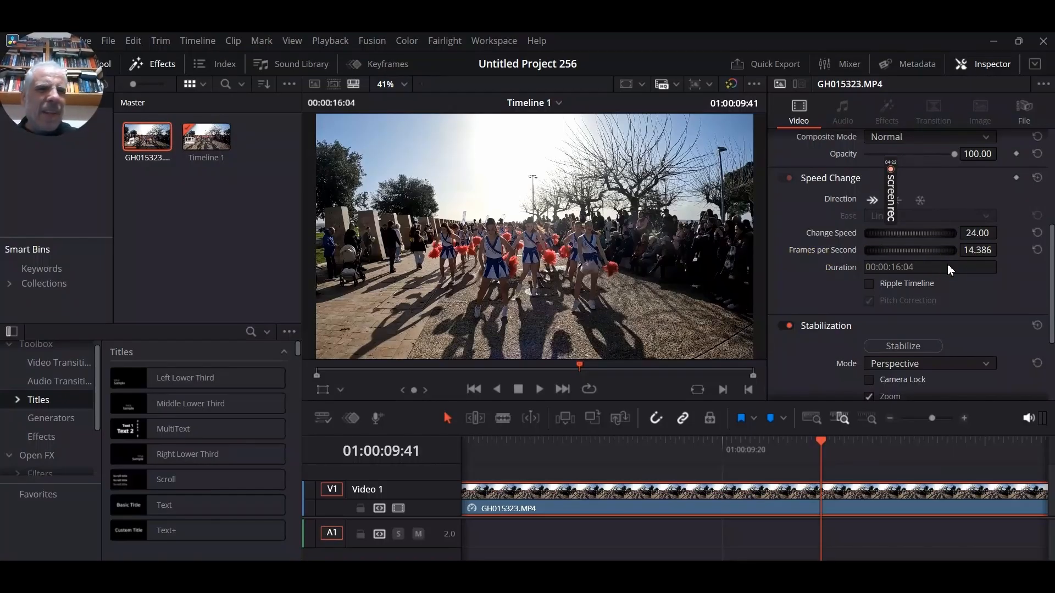
Play the slowed clip from start to end and return the playhead to the timeline start
left_click_drag(821, 443, 319, 488)
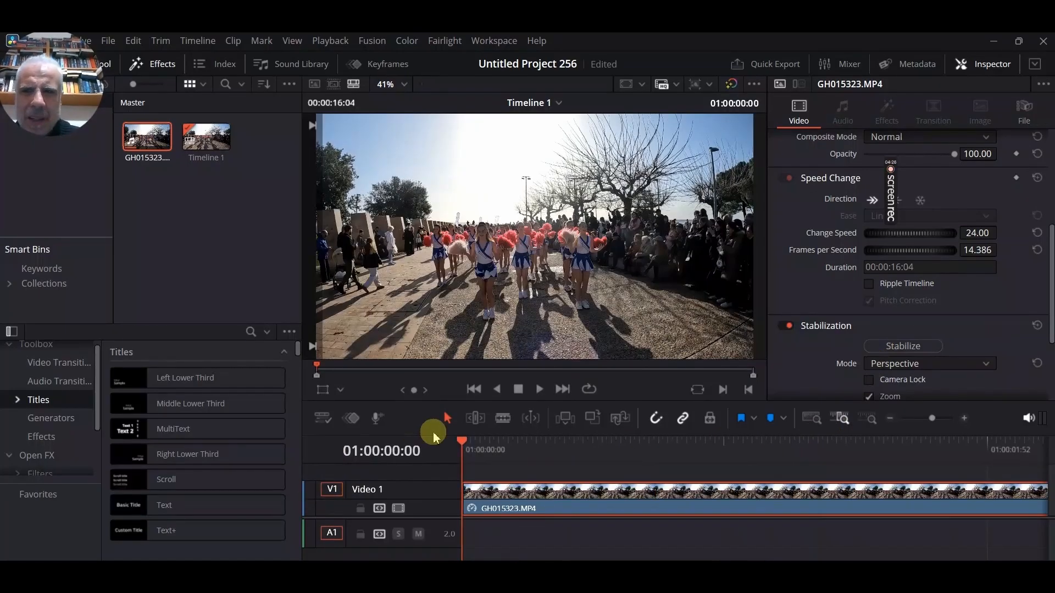
left_click(539, 390)
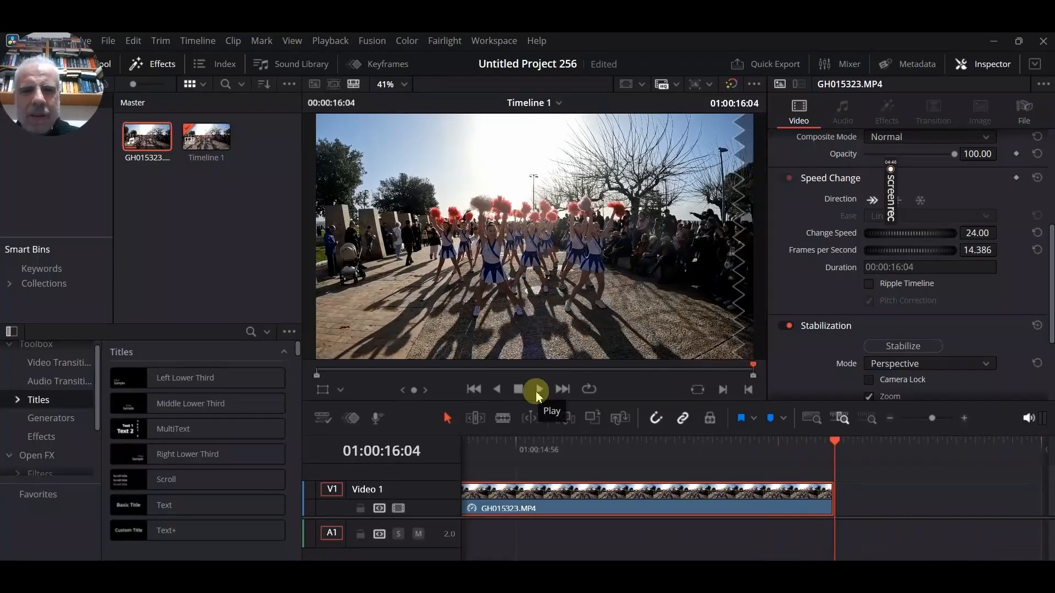
left_click_drag(836, 440, 364, 465)
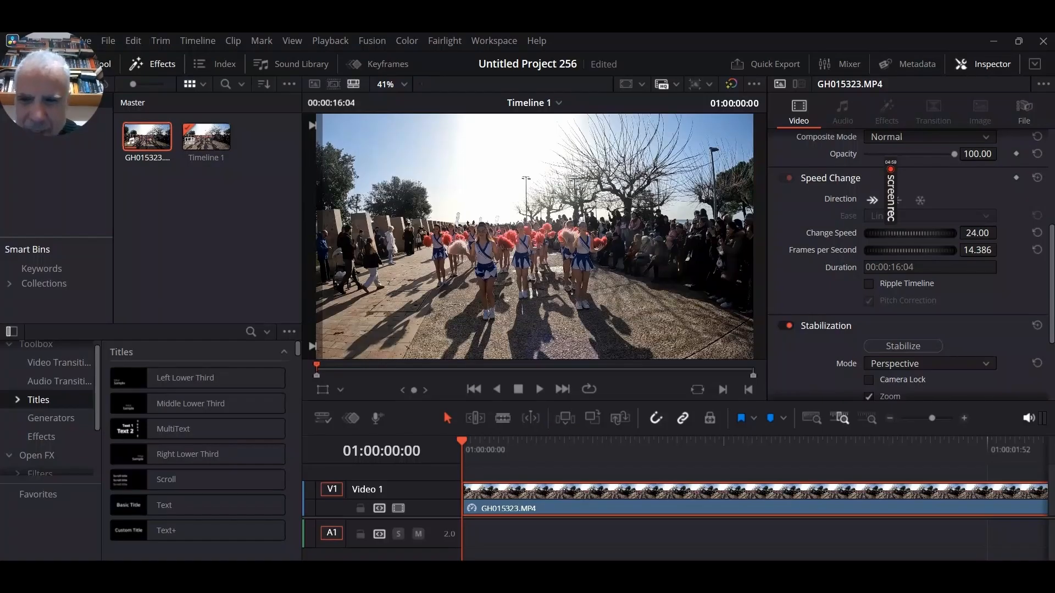
Add a Brightness Contrast node after MediaIn1 in Fusion with gain 1.005, lift 0.014, gamma 1.017, contrast 0.021 and brightness -0.011
left_click(527, 583)
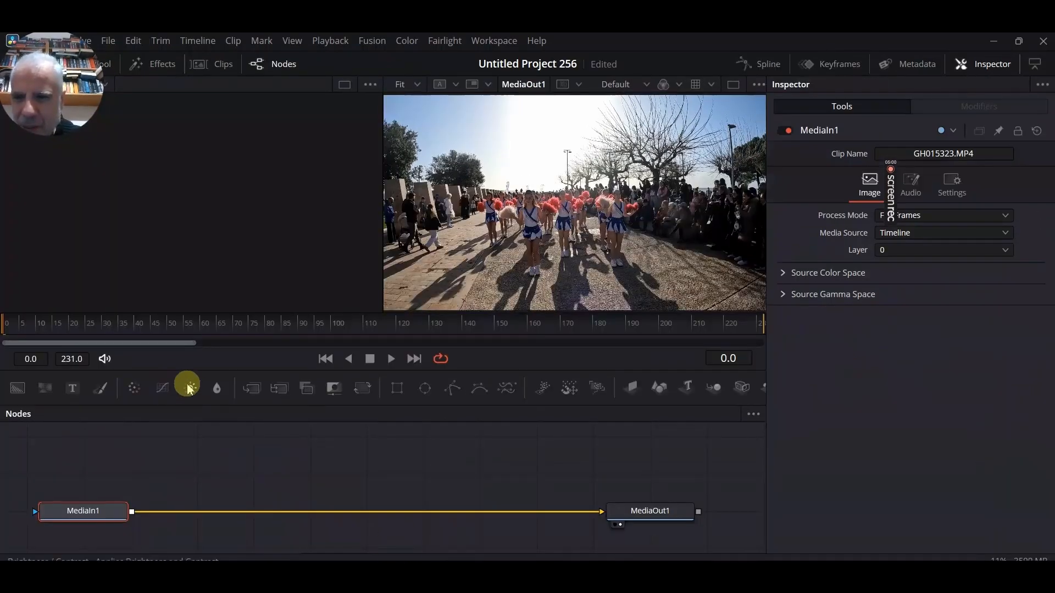
left_click(190, 389)
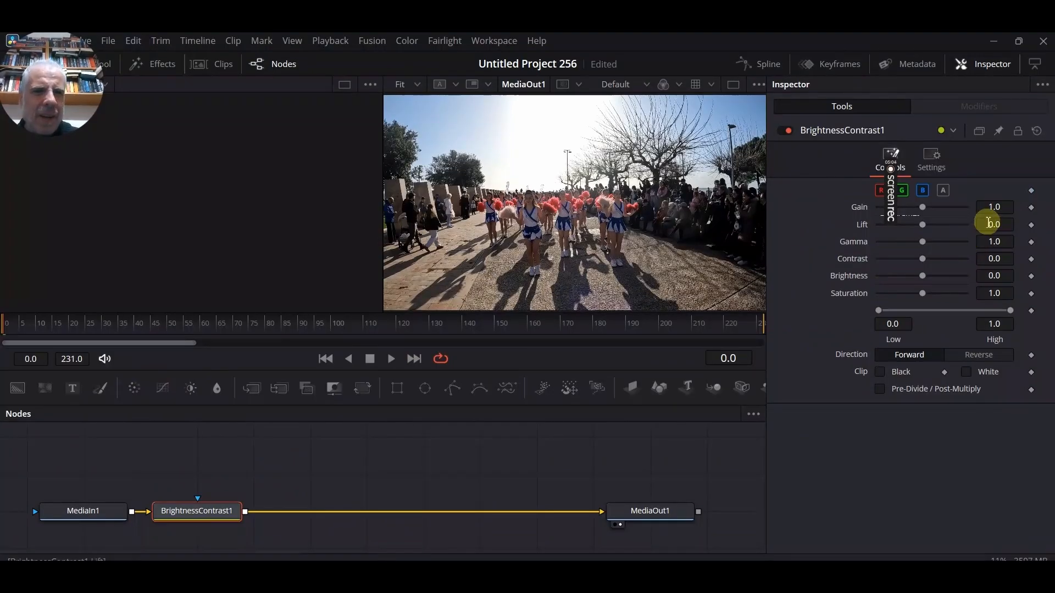
left_click(1008, 211)
mouse_move(1006, 209)
left_mouse_down()
mouse_move(1015, 208)
mouse_move(1001, 225)
left_mouse_up()
left_click(998, 222)
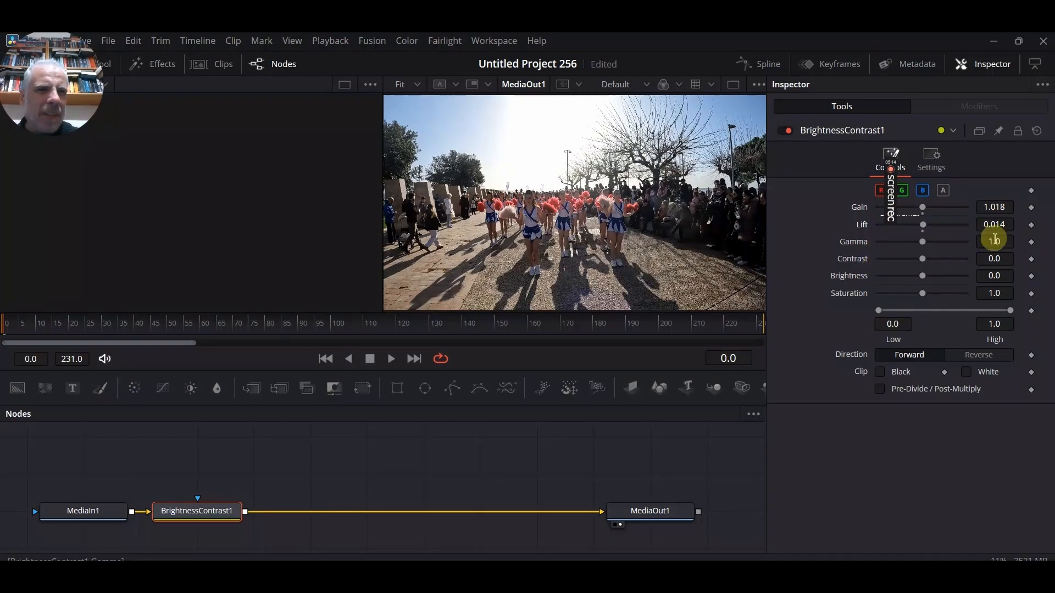
left_click_drag(998, 242, 982, 271)
mouse_move(994, 212)
left_mouse_down()
mouse_move(1001, 205)
mouse_move(951, 212)
mouse_move(988, 215)
left_mouse_up()
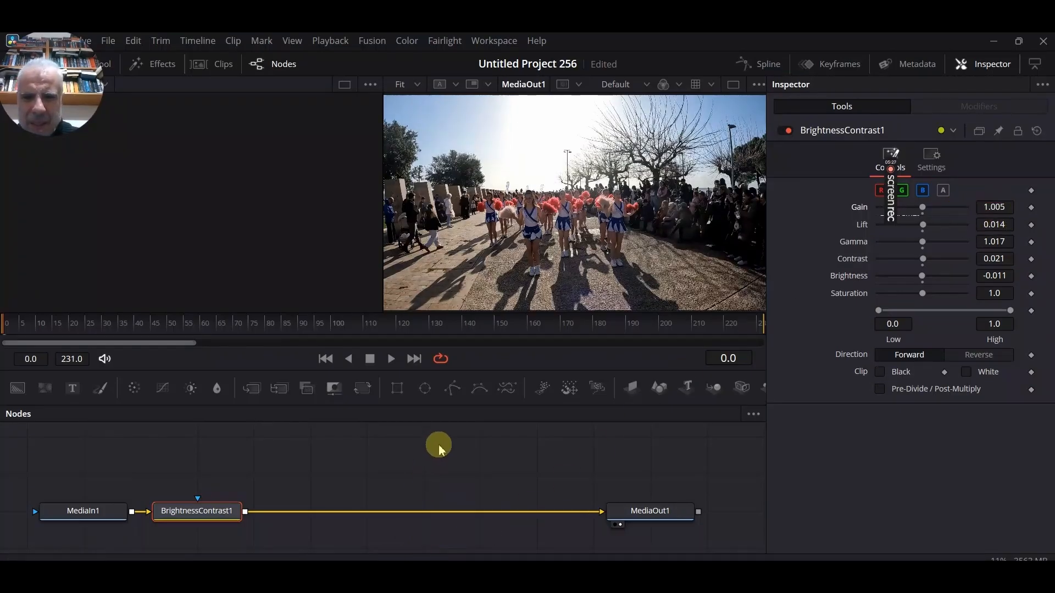
Return to the edit timeline and play the opening seconds of the colour-adjusted slow-motion clip
left_click(448, 574)
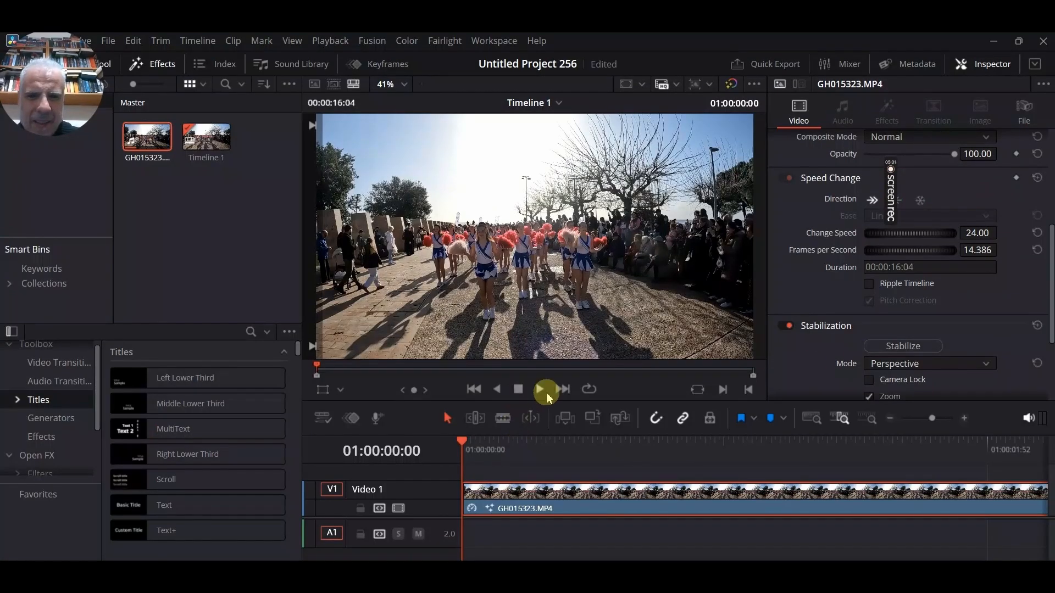
left_click(539, 389)
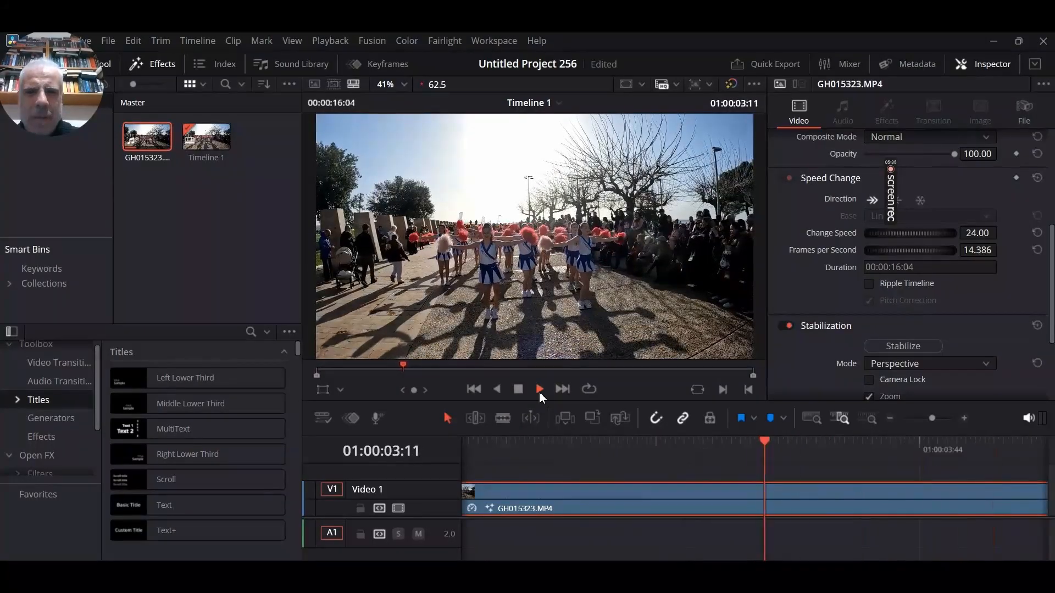
left_click(520, 394)
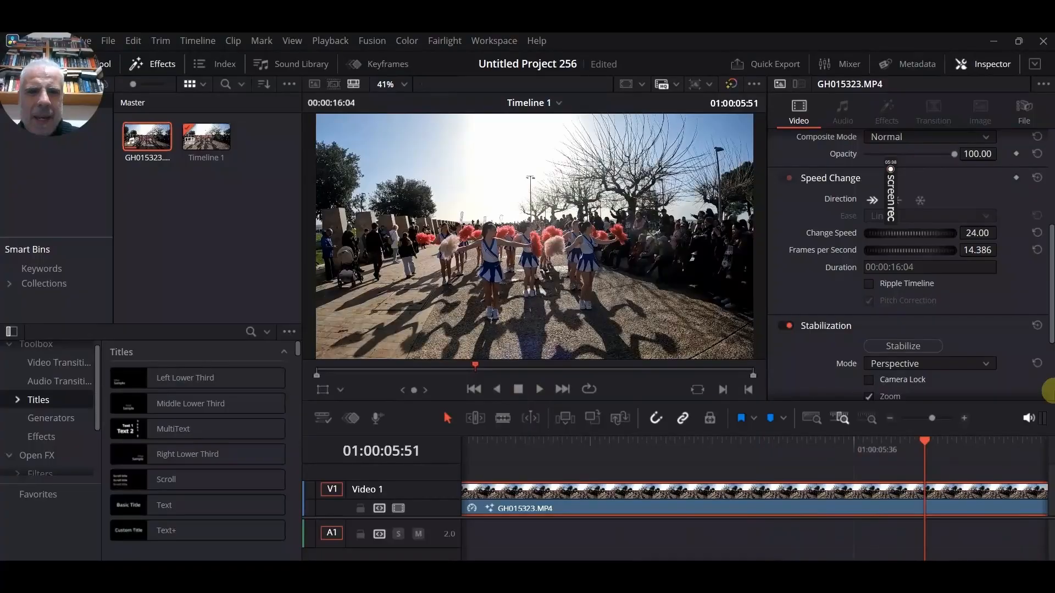
Stabilize the GH015323.MP4 clip using the Perspective mode
left_click(901, 349)
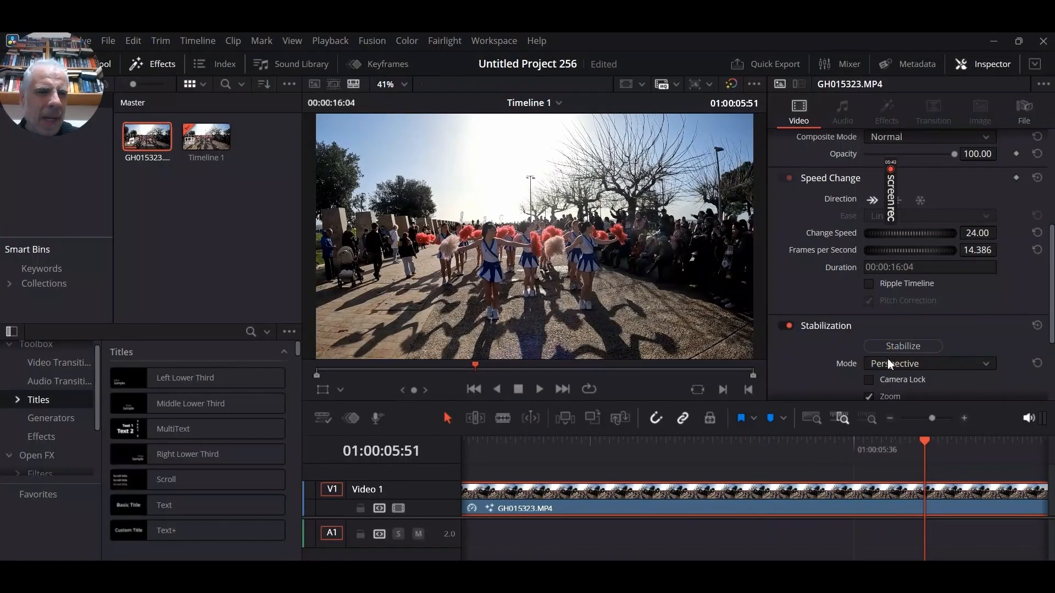
left_click(871, 347)
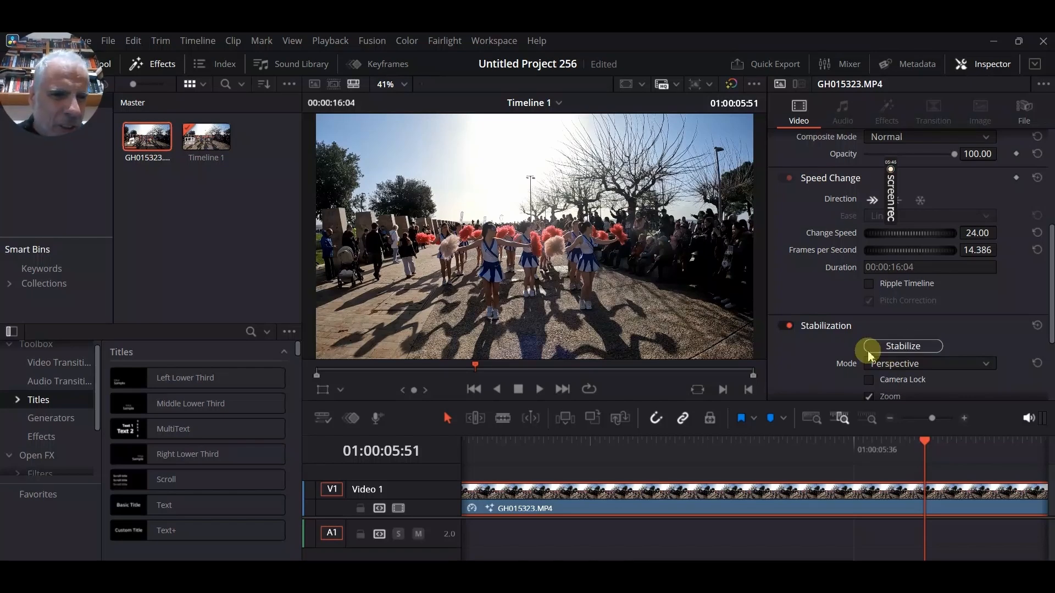
left_click(904, 351)
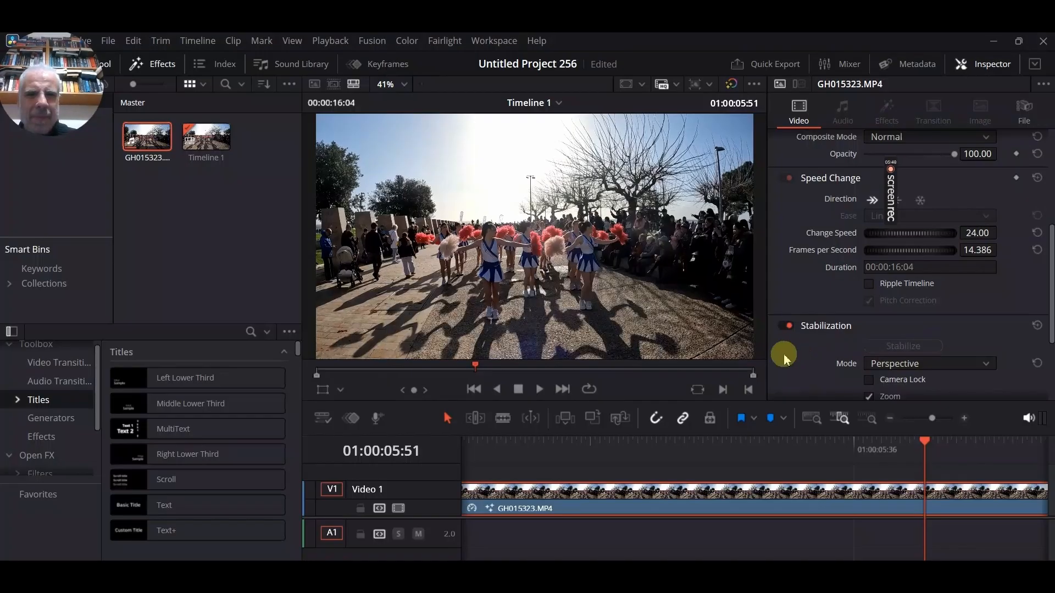
Play the stabilized clip onward from the current position, stop, and return the playhead to the timeline start
left_click(538, 391)
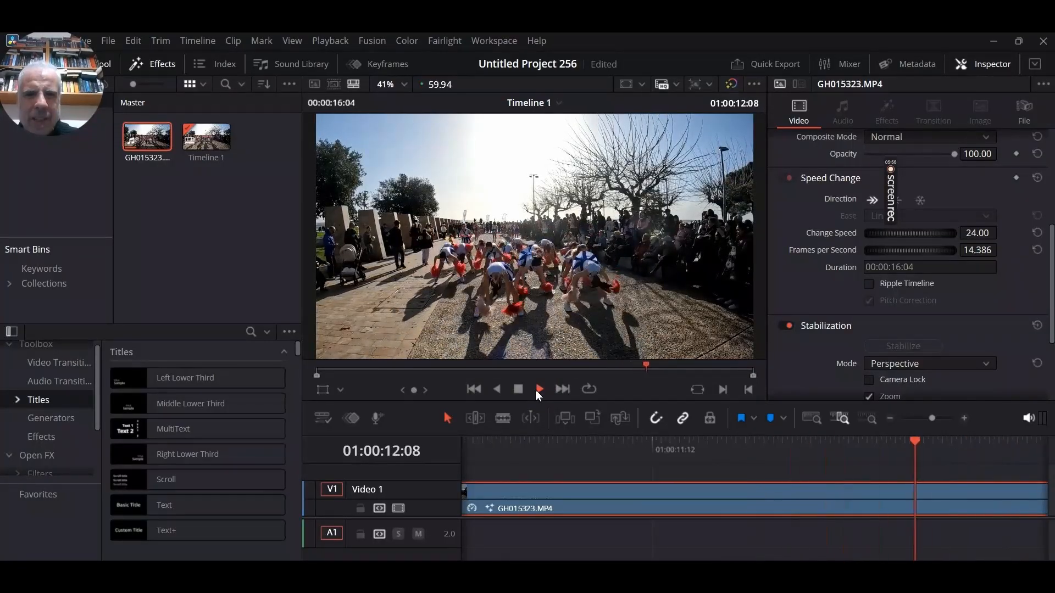
left_click(519, 391)
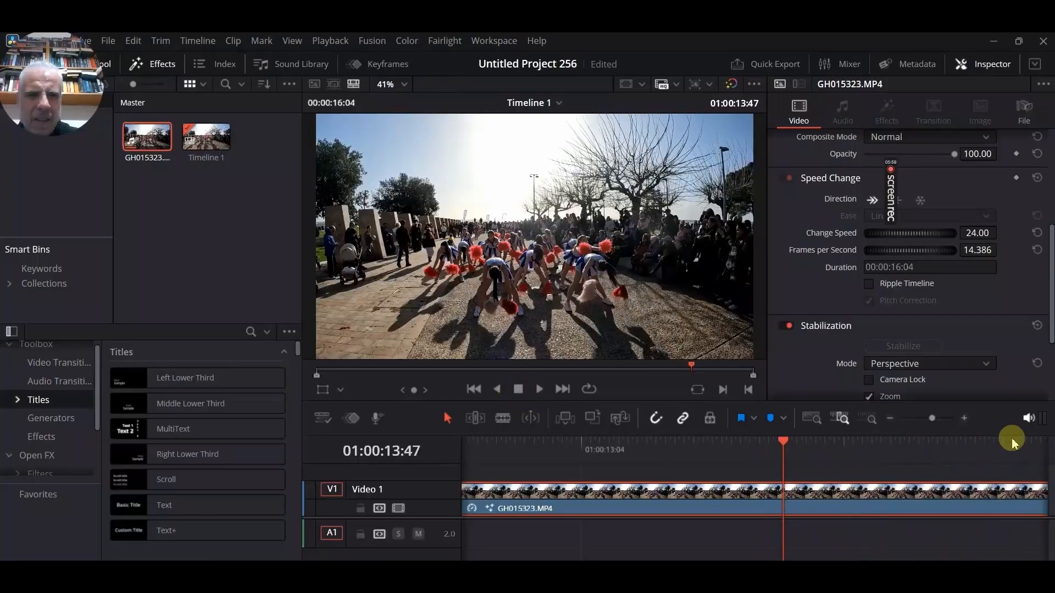
left_click_drag(784, 443, 167, 512)
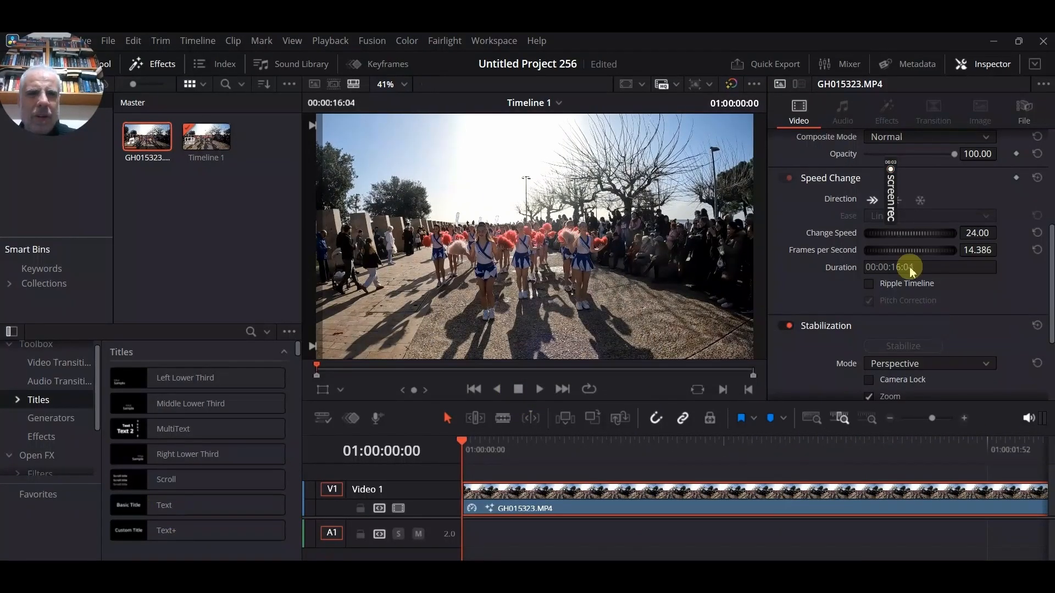
Review the Quick Export presets and H.264 Master render settings, and close the dialog without exporting
left_click(782, 67)
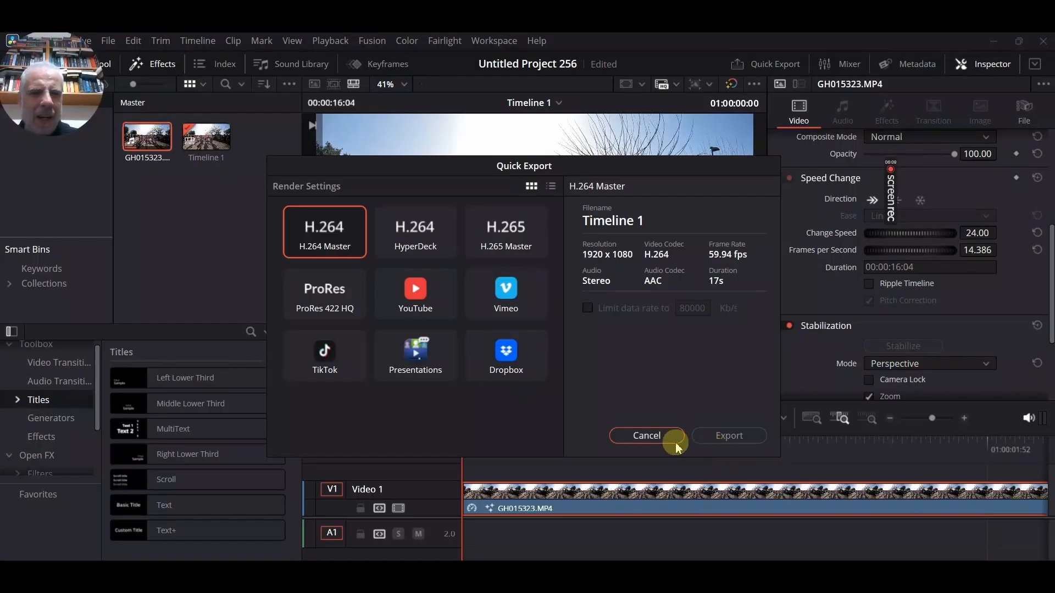
left_click(647, 436)
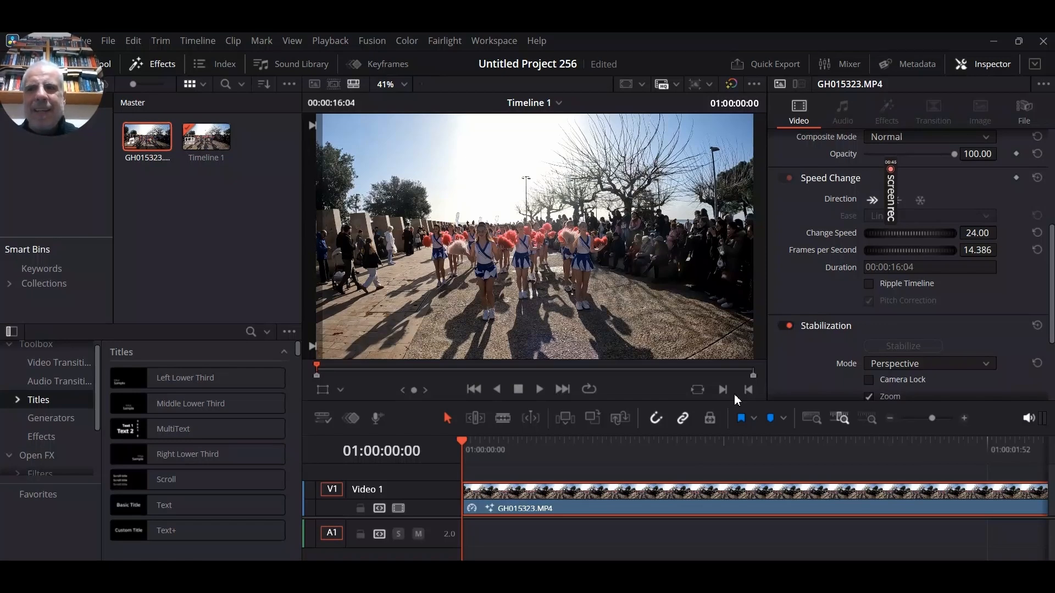
Play the finished slow-motion clip from the timeline start
left_click(539, 390)
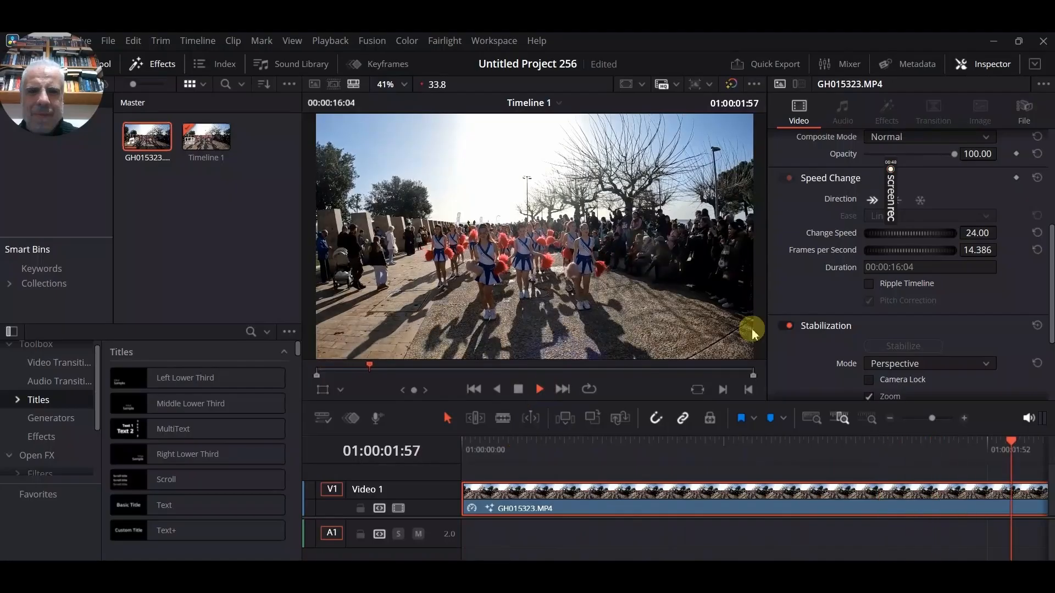
mouse_move(894, 175)
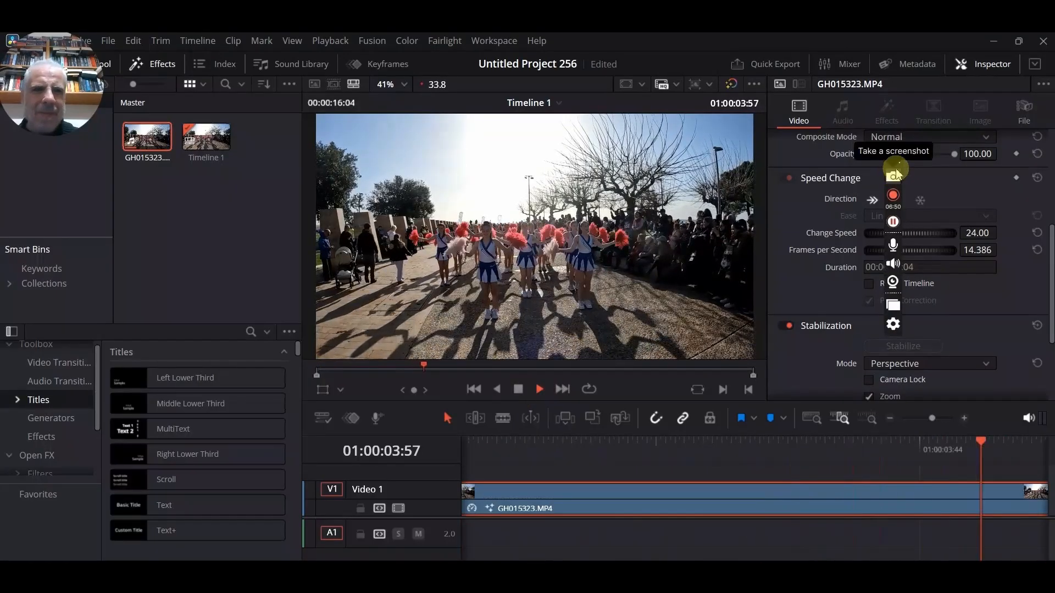